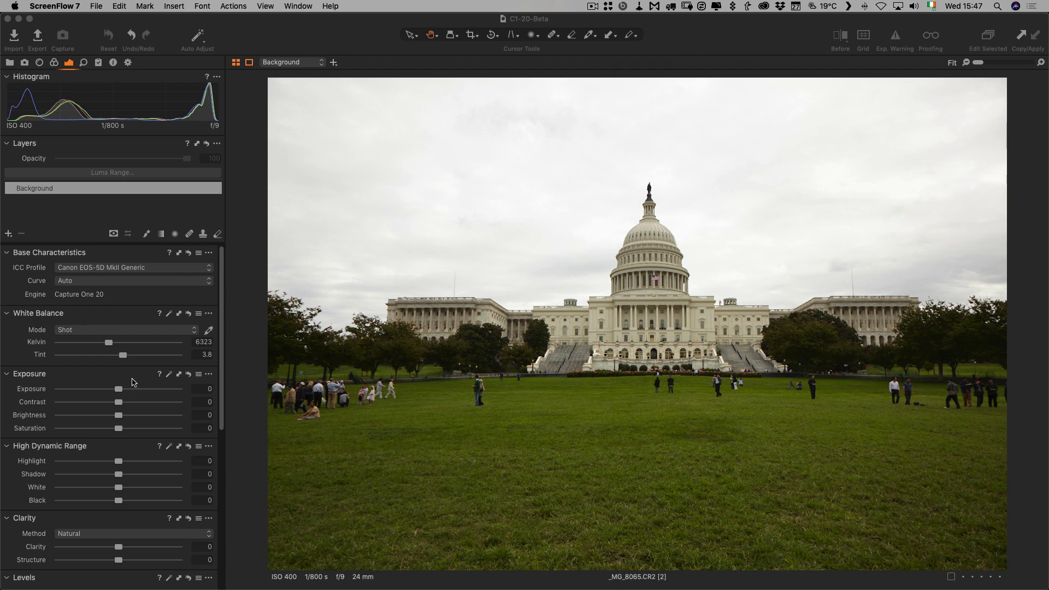
- Set HDR Highlight to -85, Clarity to 31 and Exposure to 0.1 to darken the sky
scroll(137, 381, down, 5)
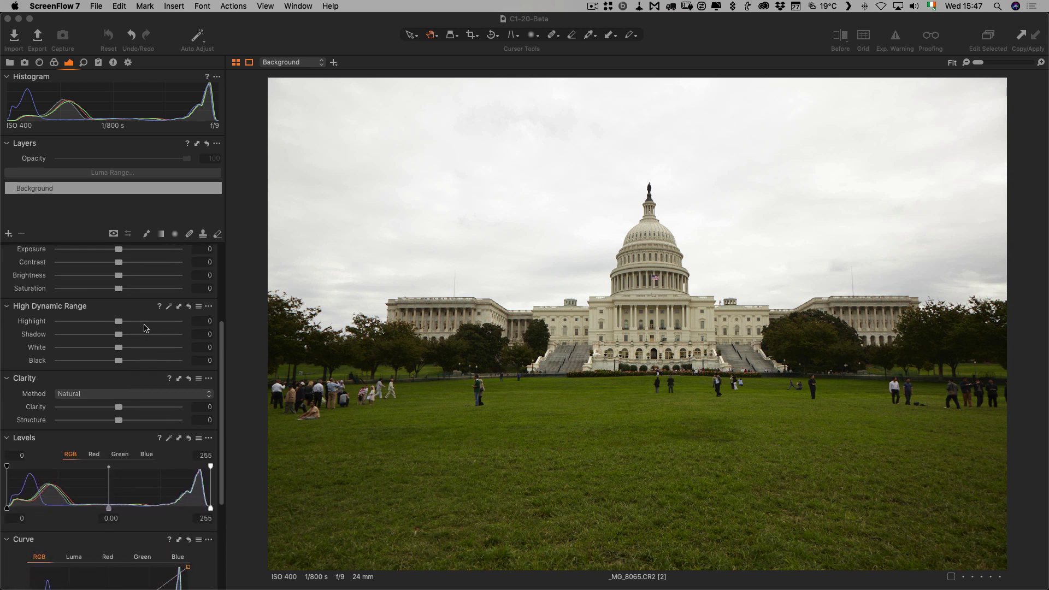
drag(118, 321, 67, 323)
scroll(147, 343, up, 3)
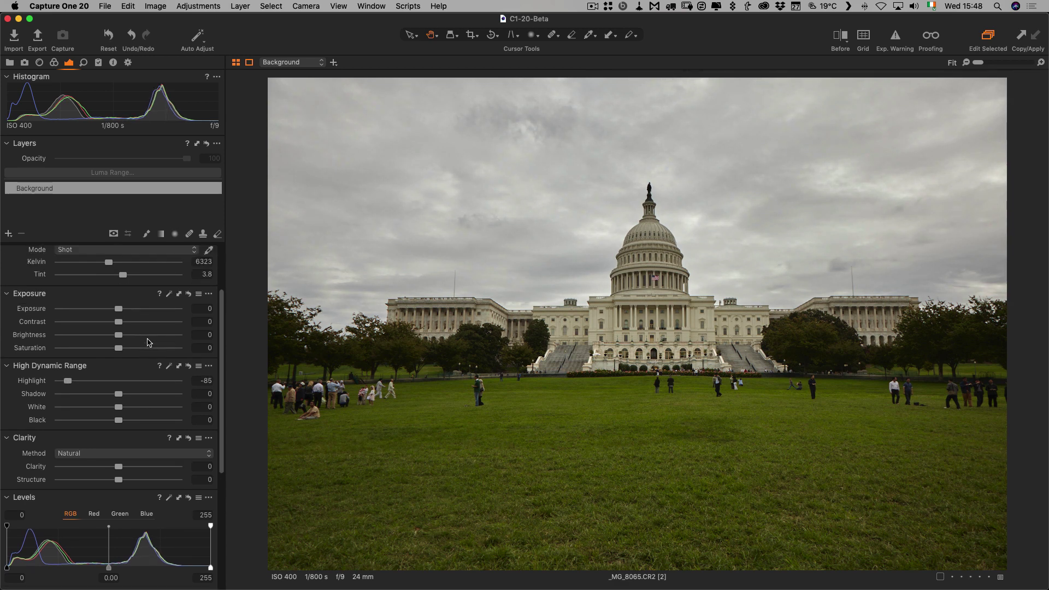
drag(130, 459, 137, 460)
scroll(171, 340, up, 5)
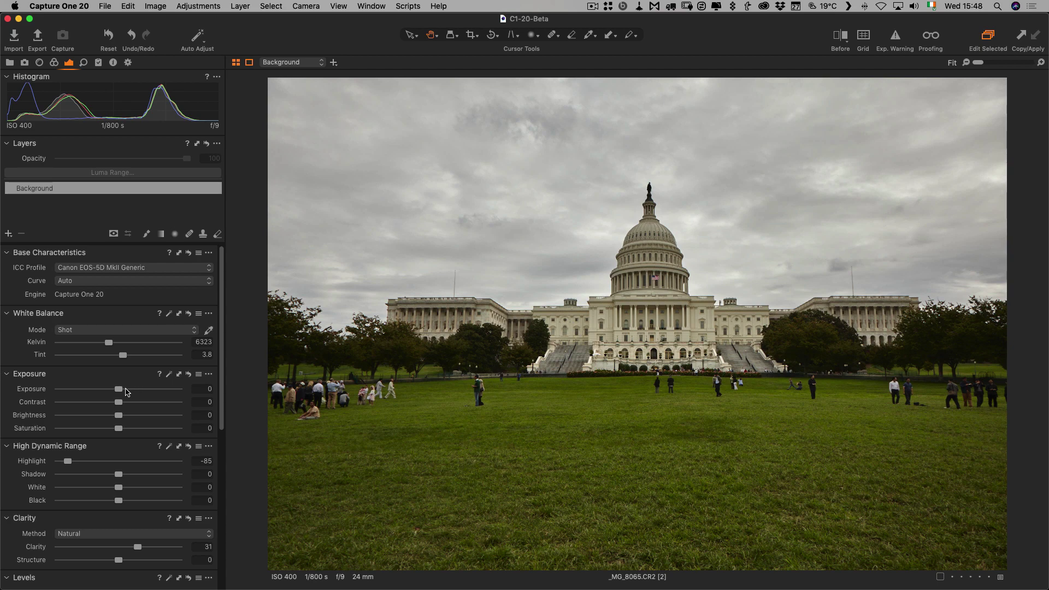
drag(118, 389, 120, 391)
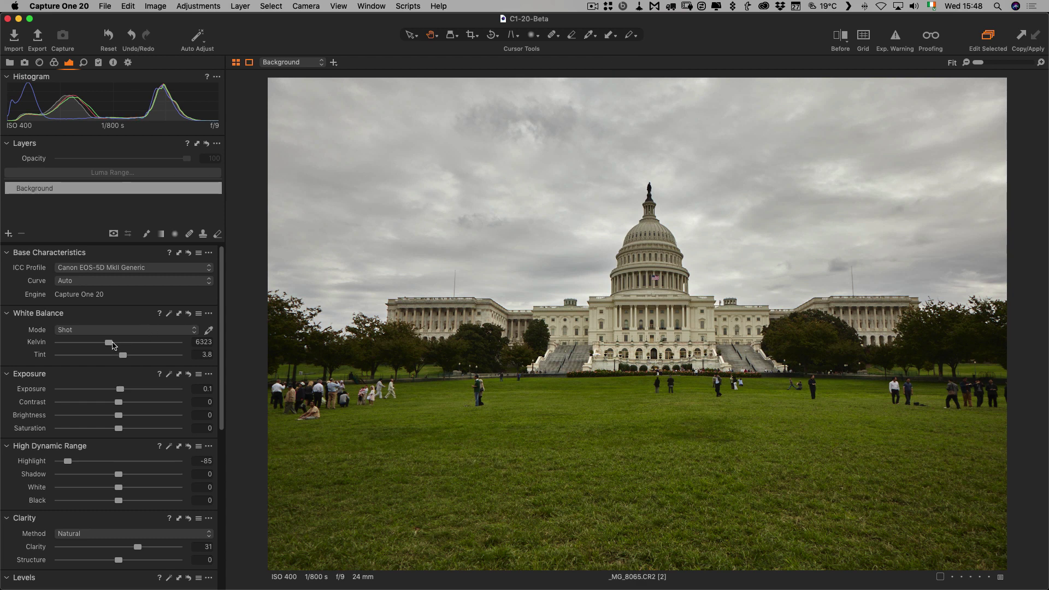
drag(109, 343, 101, 345)
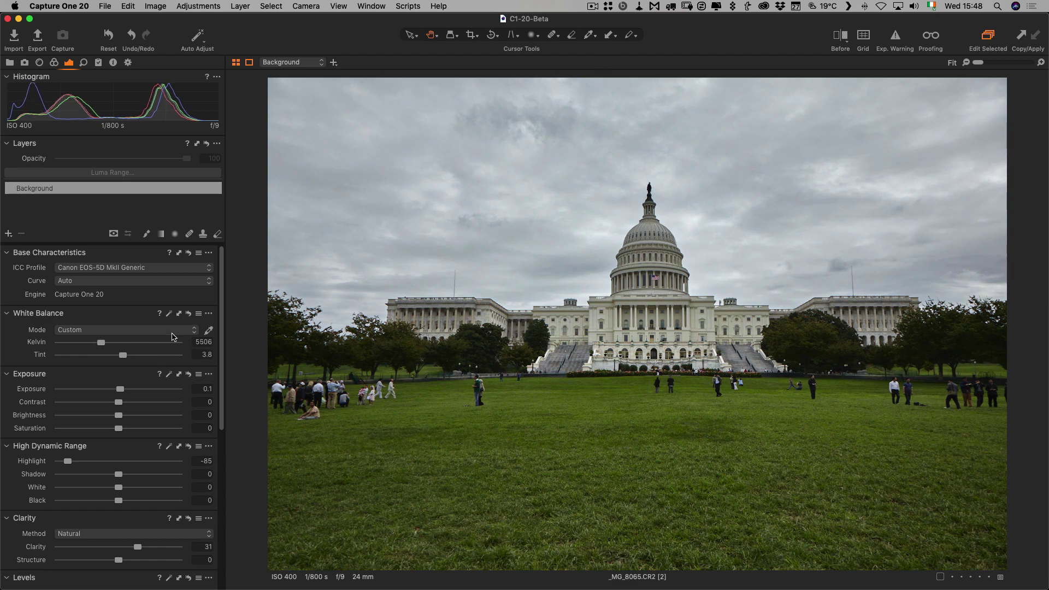
click(188, 314)
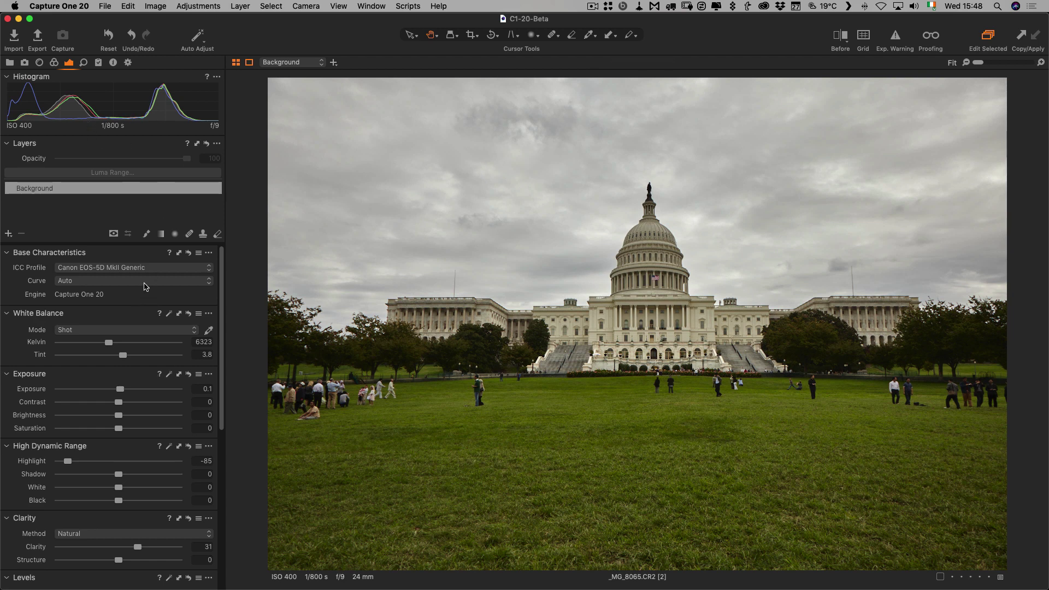
- In 3-Way Color Balance, push shadows blue and midtones and highlights cyan, adjusting shadow and midtone lightness
click(54, 62)
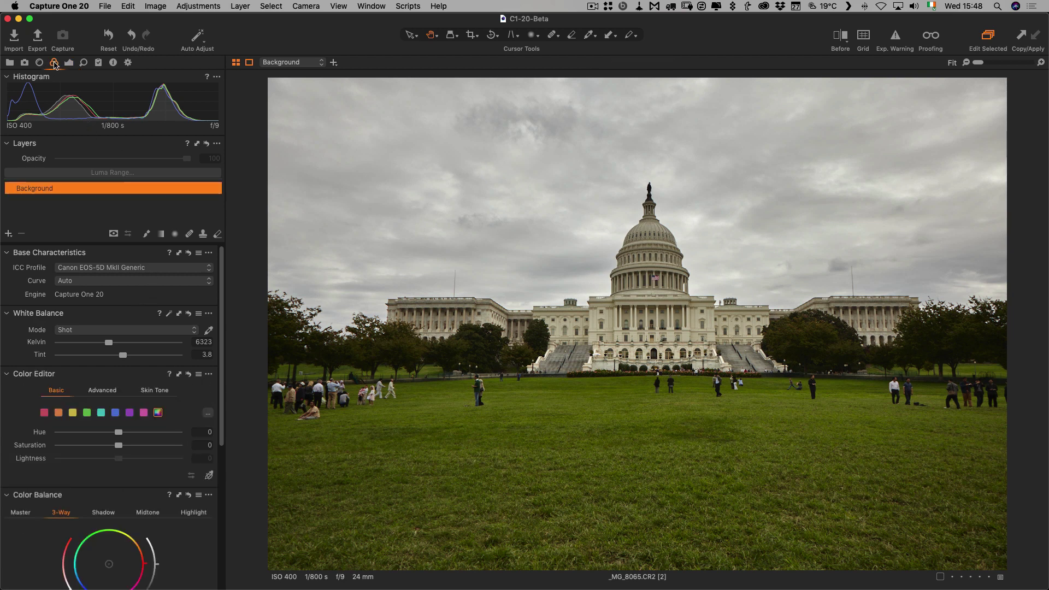
scroll(114, 369, down, 5)
scroll(112, 367, down, 3)
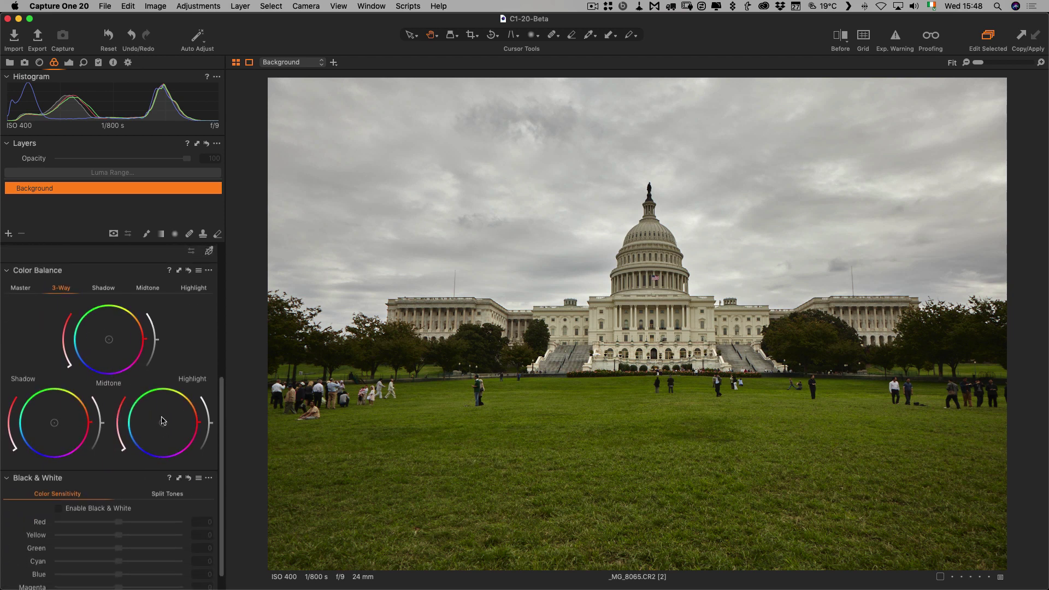
drag(110, 343, 98, 343)
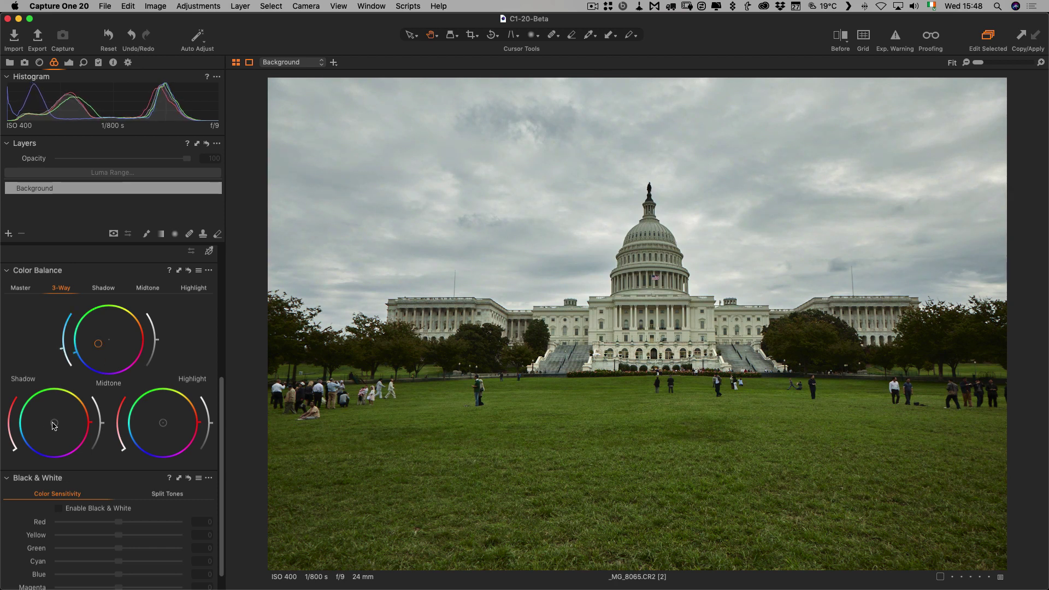
drag(54, 425, 101, 435)
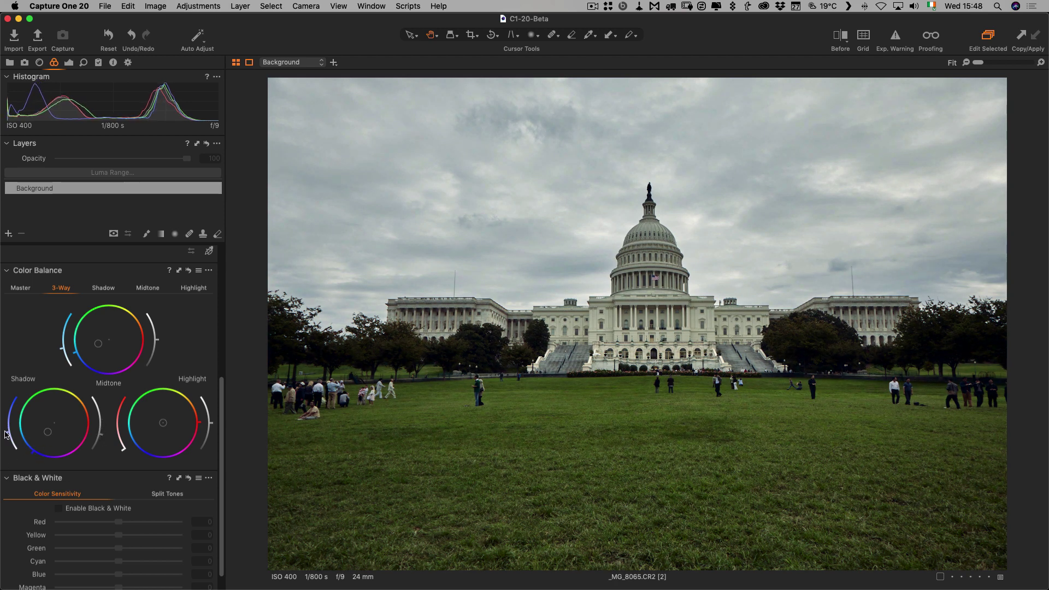
drag(5, 435, 6, 438)
drag(78, 362, 59, 350)
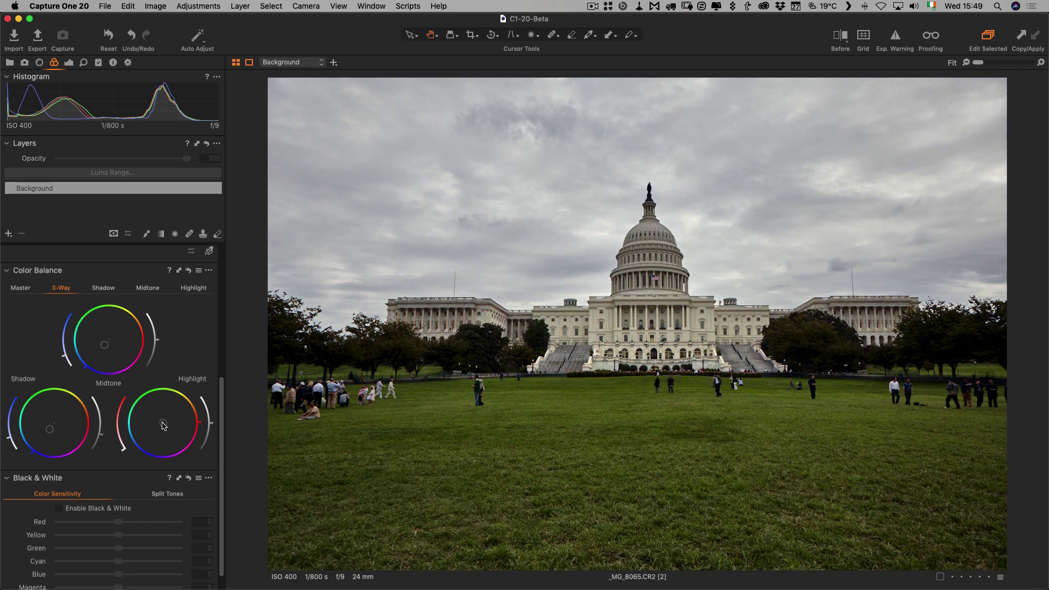
drag(163, 425, 160, 424)
drag(159, 343, 157, 334)
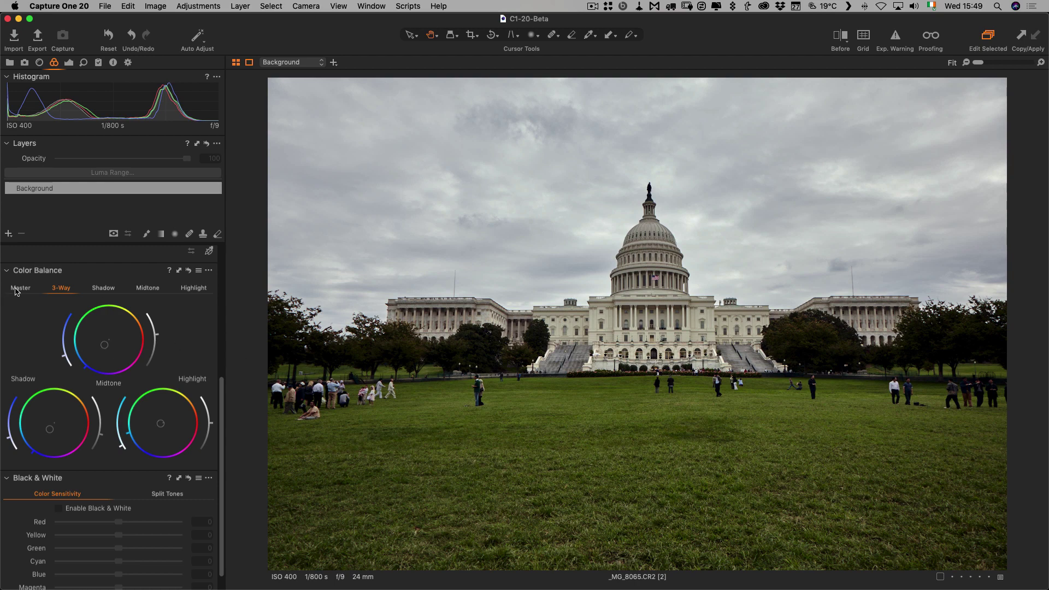
key(y)
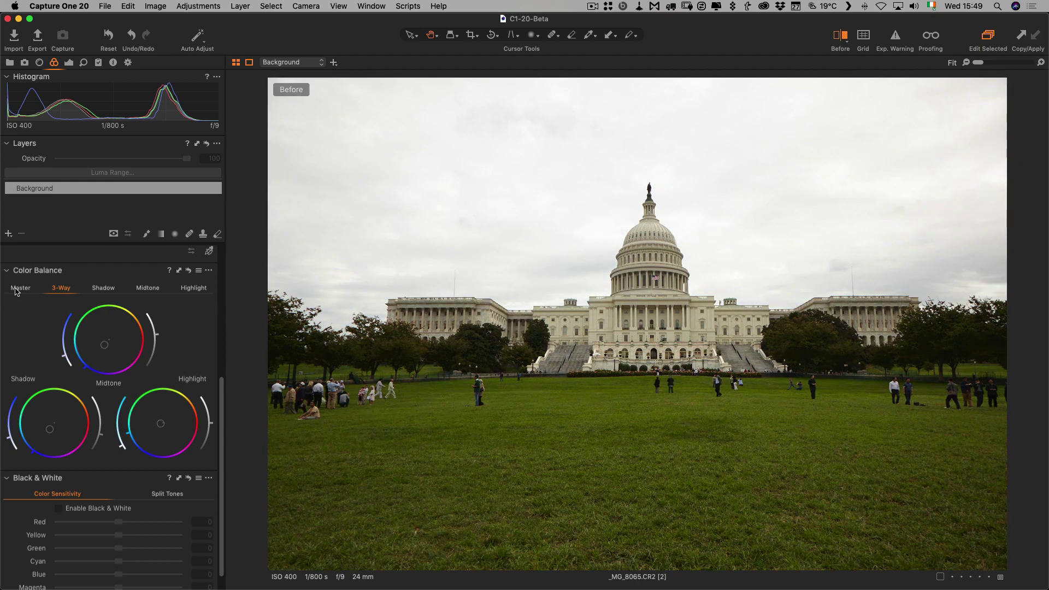
key(y)
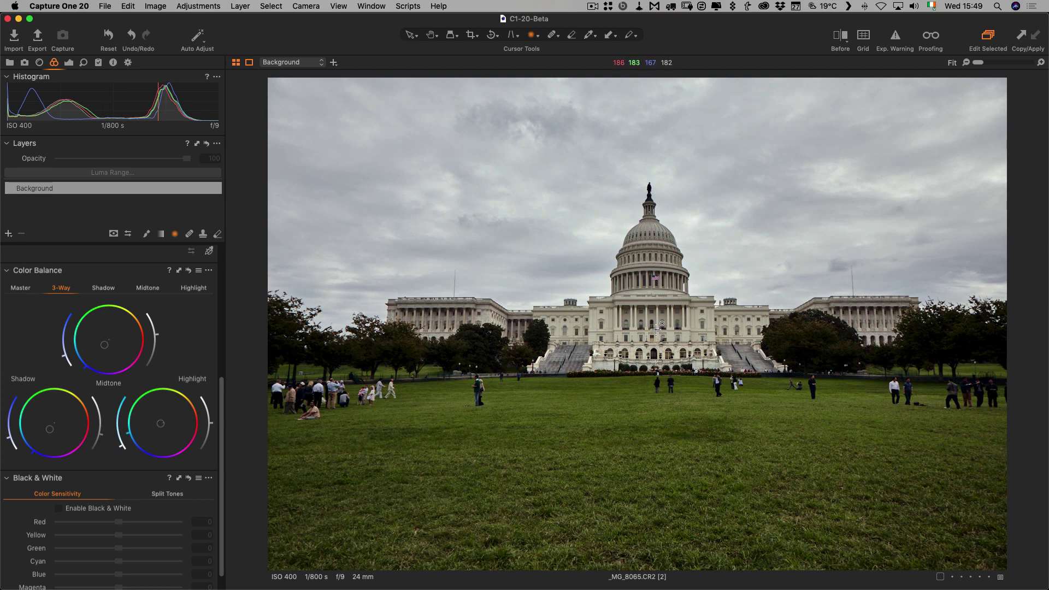
- Add an adjustment layer with a radial gradient mask centred on the Capitol, widened and shifted down slightly
key(super+l)
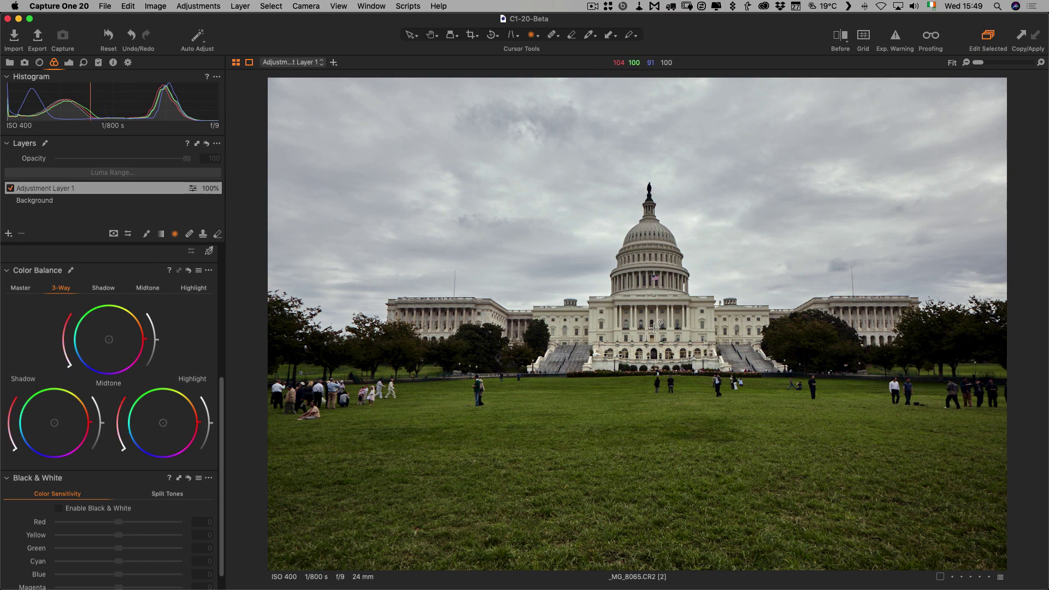
drag(655, 327, 1048, 589)
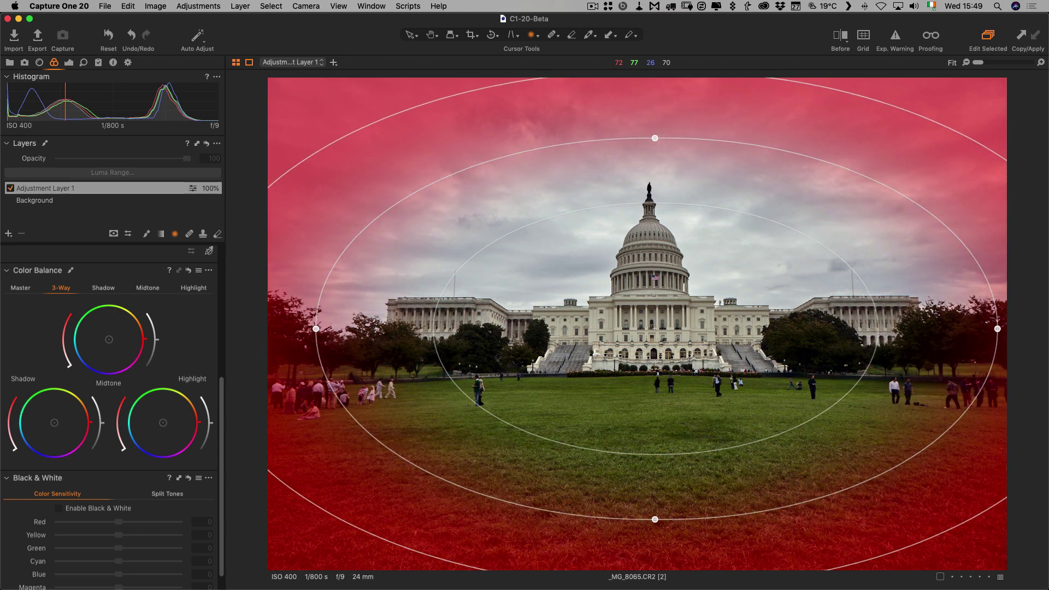
drag(315, 328, 295, 328)
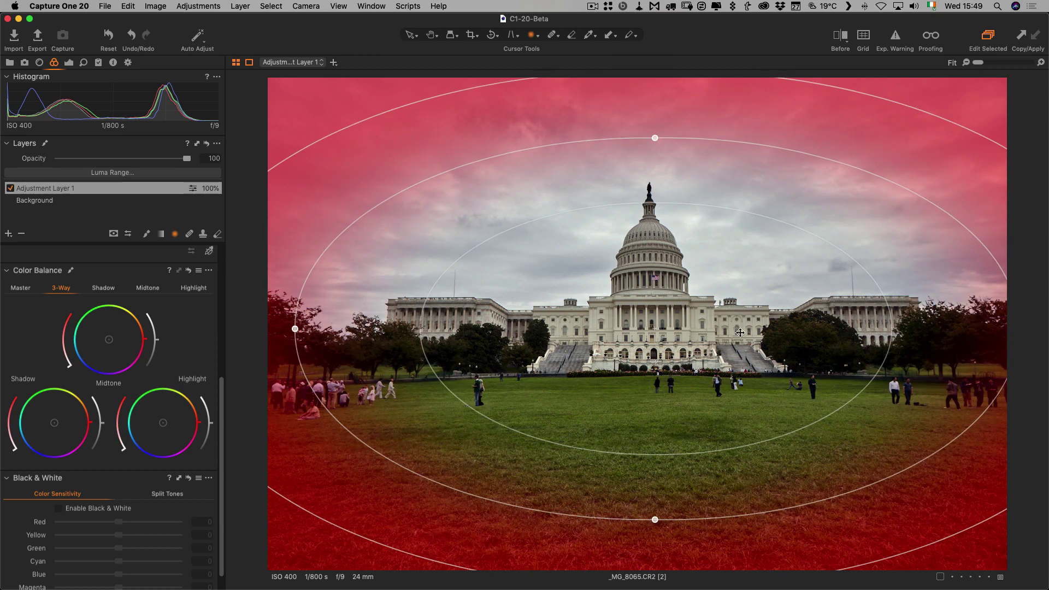
drag(718, 314, 717, 322)
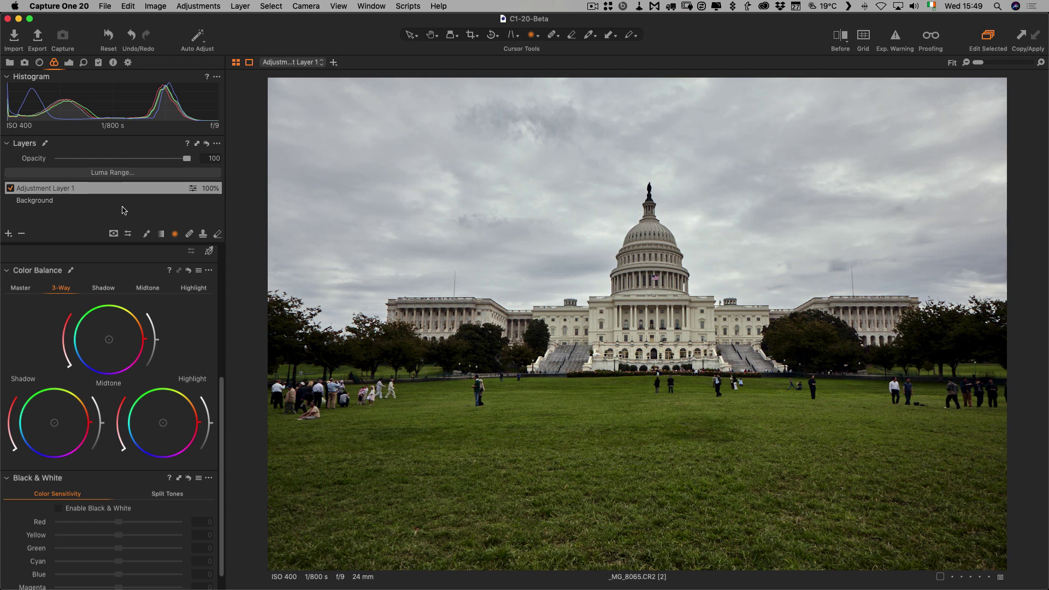
- Give Adjustment Layer 1 Exposure -0.59, Contrast 6 and Clarity 100
click(70, 63)
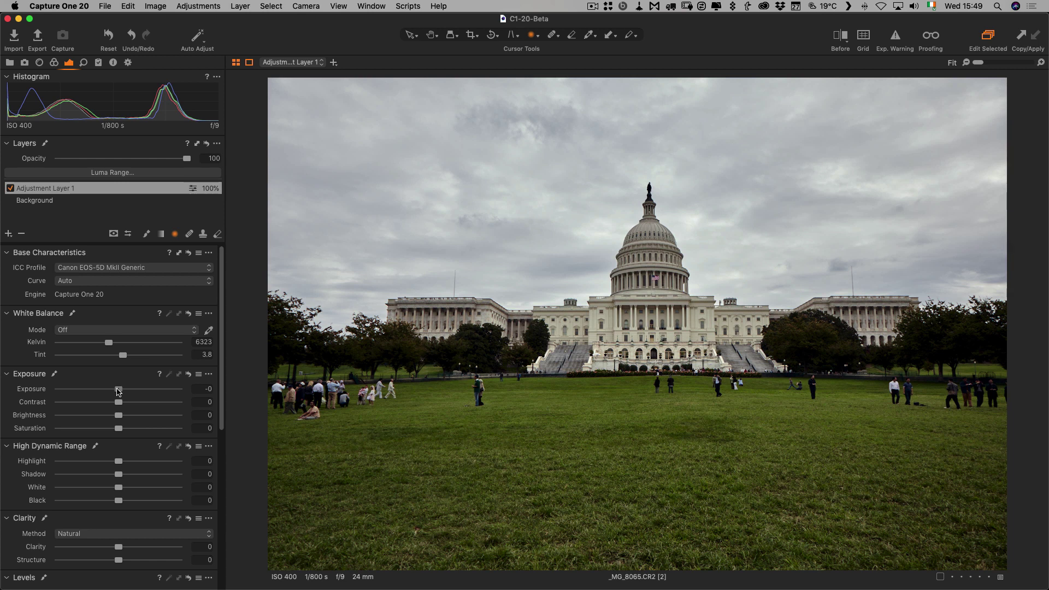
drag(118, 390, 114, 391)
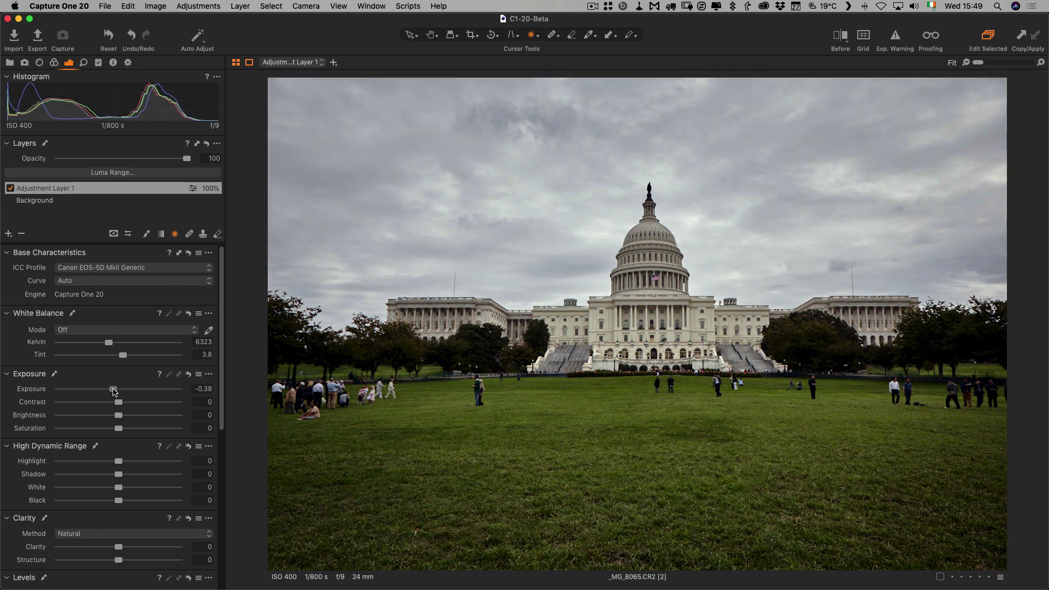
drag(119, 402, 127, 405)
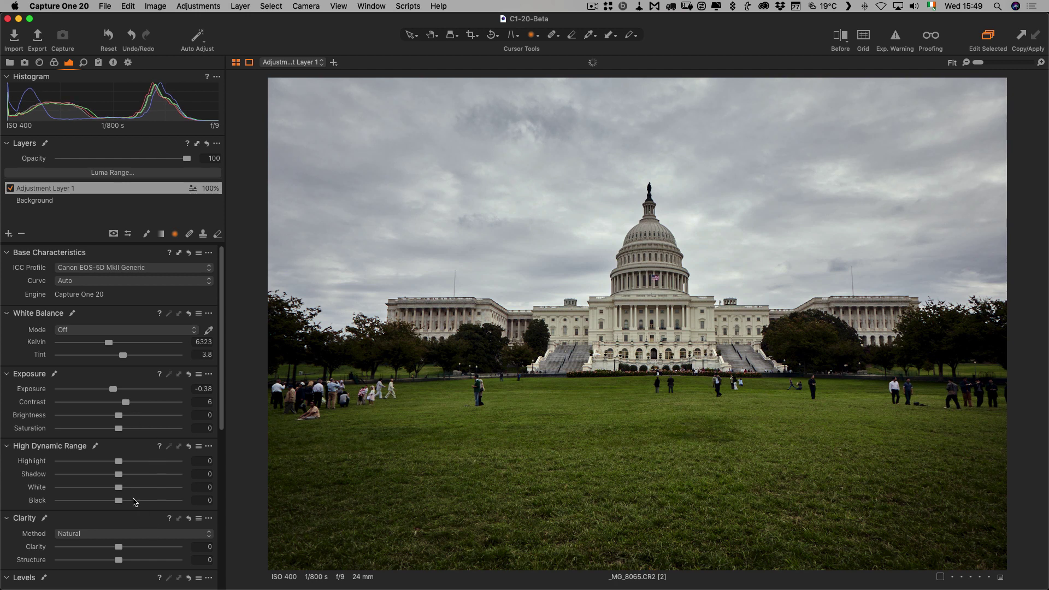
scroll(133, 519, down, 3)
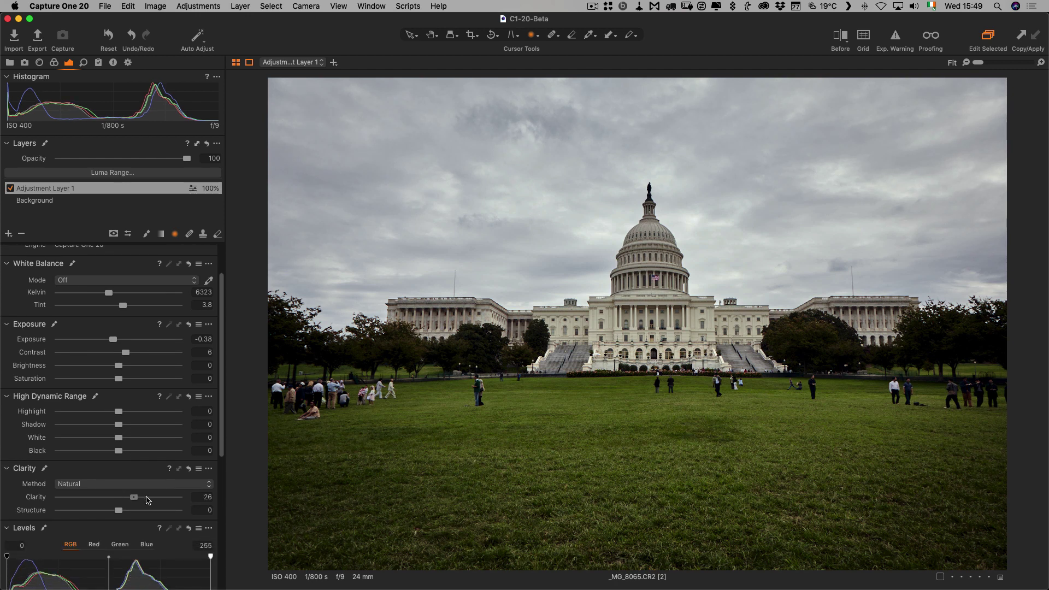
drag(119, 498, 179, 500)
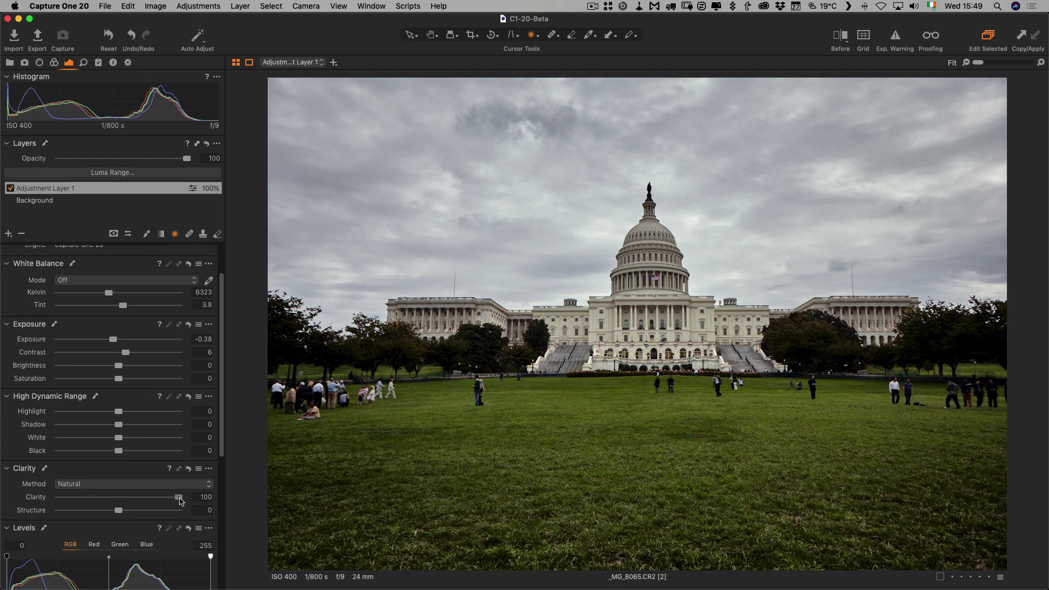
scroll(120, 383, down, 2)
drag(109, 320, 109, 322)
mouse_move(440, 355)
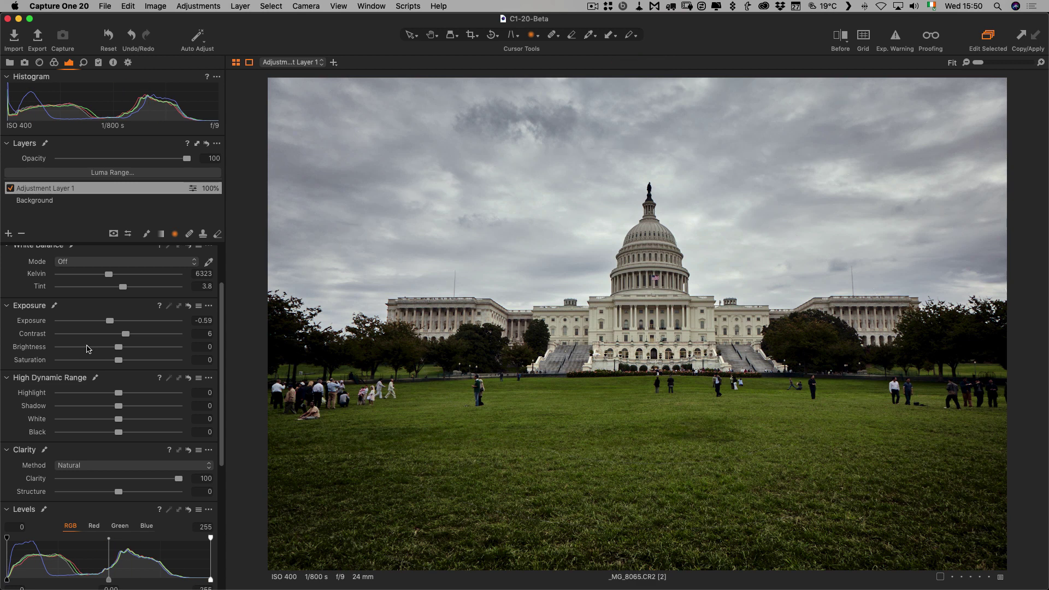
- Compare with the unedited original, then raise the layer's HDR Black to 92
key(y)
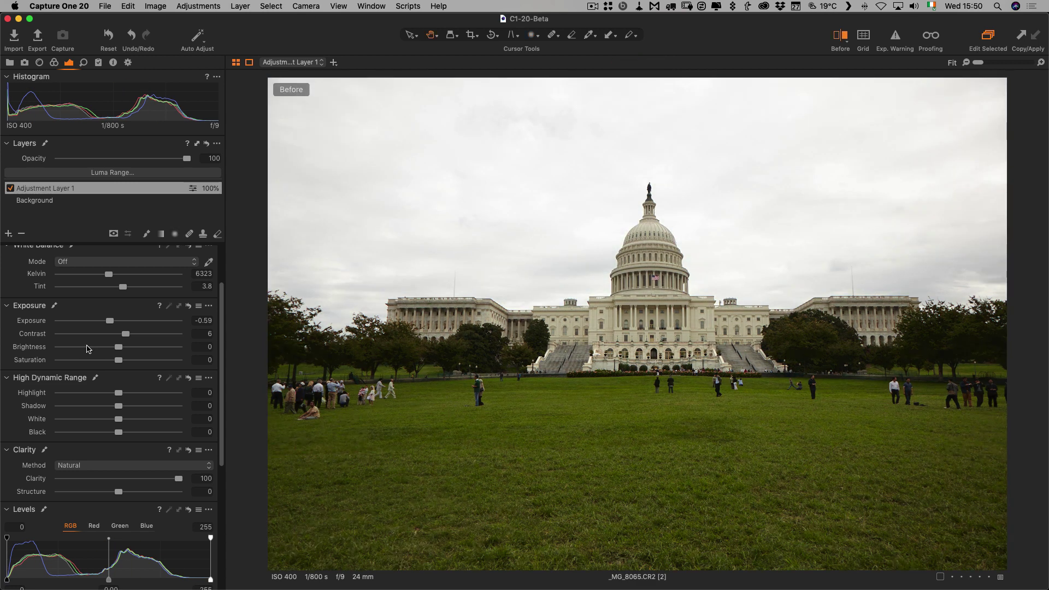
key(y)
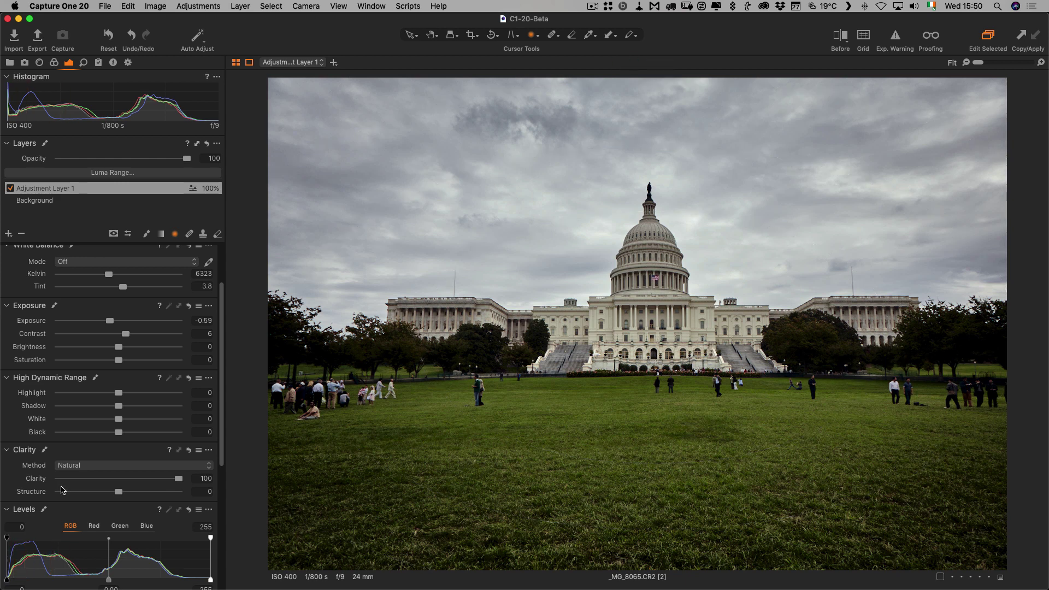
scroll(141, 413, down, 6)
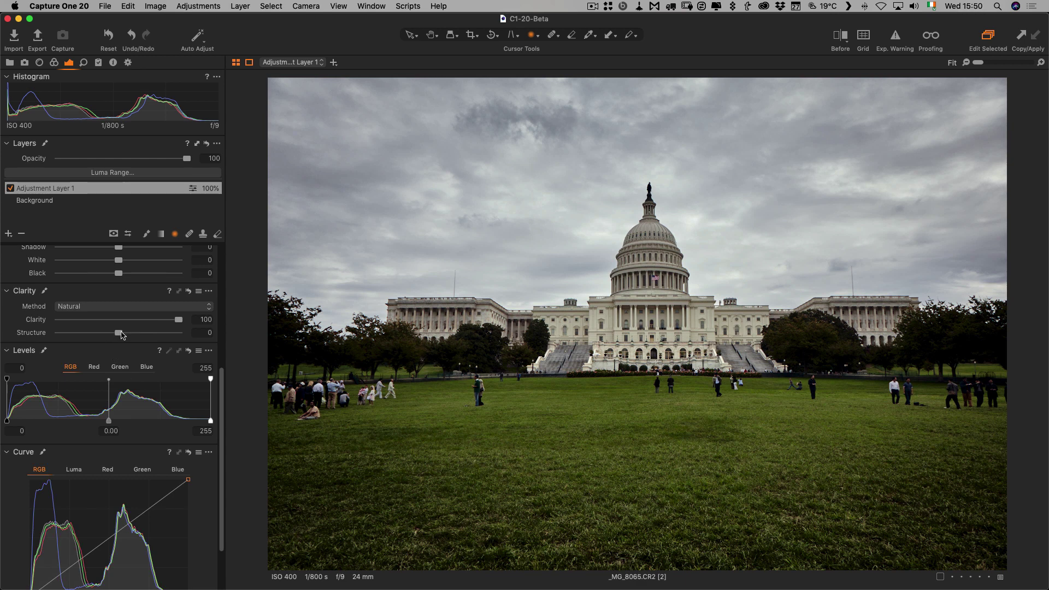
scroll(130, 383, up, 4)
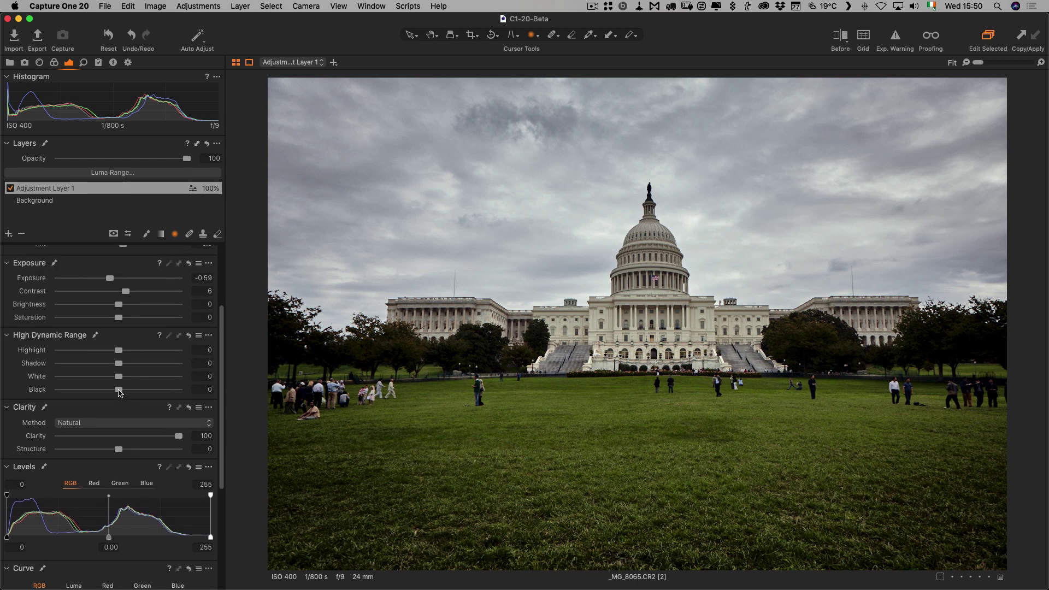
drag(121, 393, 179, 397)
drag(178, 393, 173, 393)
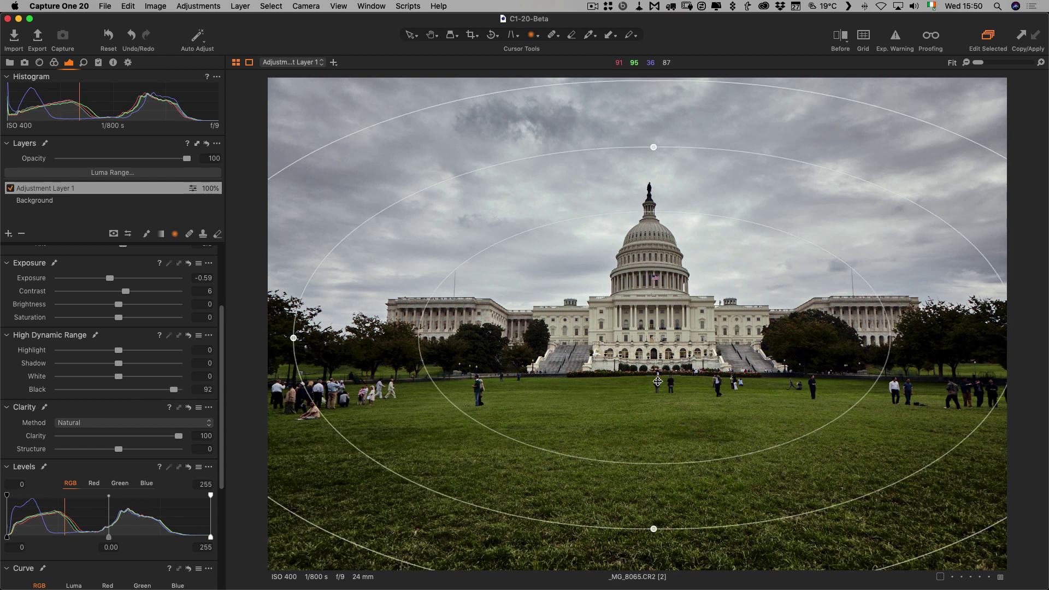
key(y)
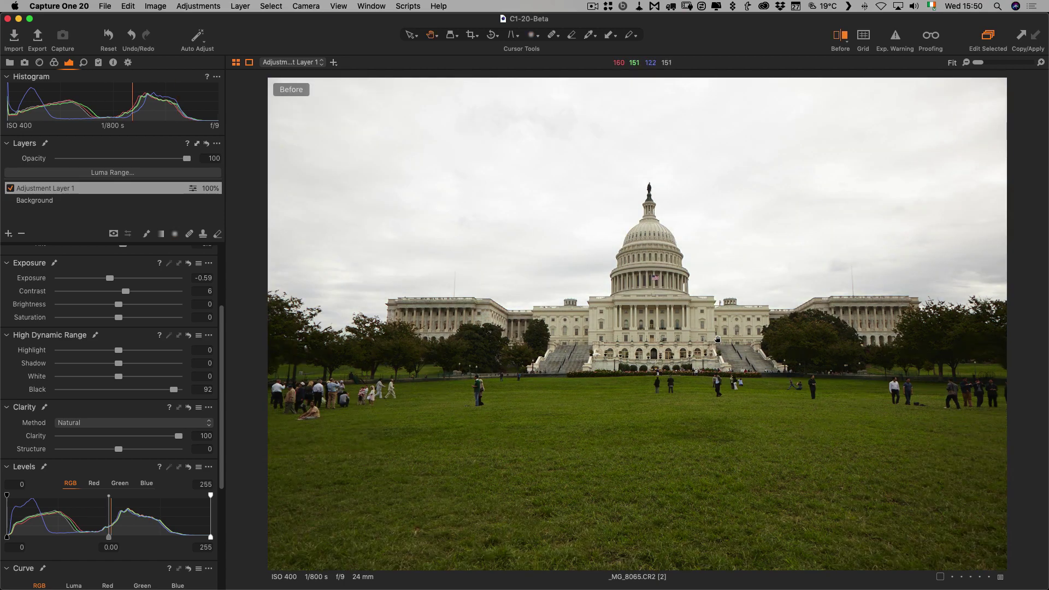
key(y)
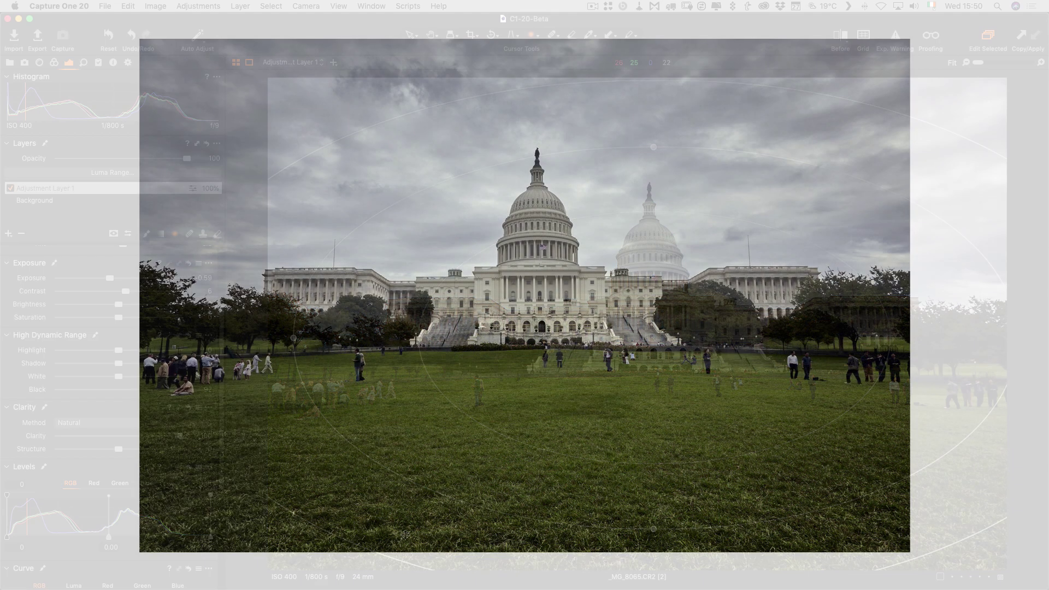